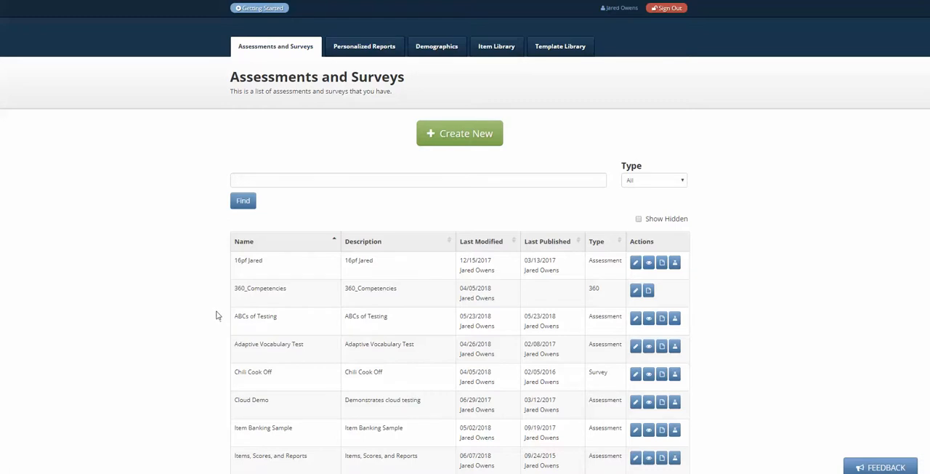
Open the Items, Scores, and Reports assessment for editing and go to its report layout
scroll(217, 316, "down", 3)
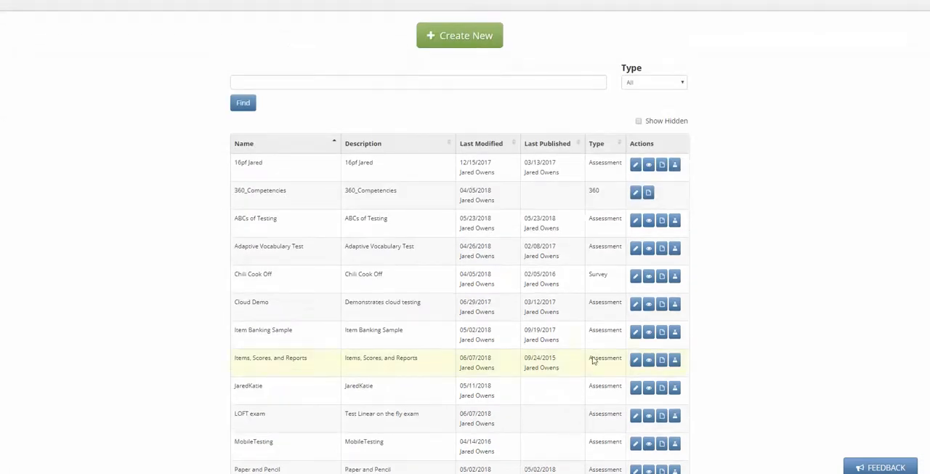
left_click(636, 361)
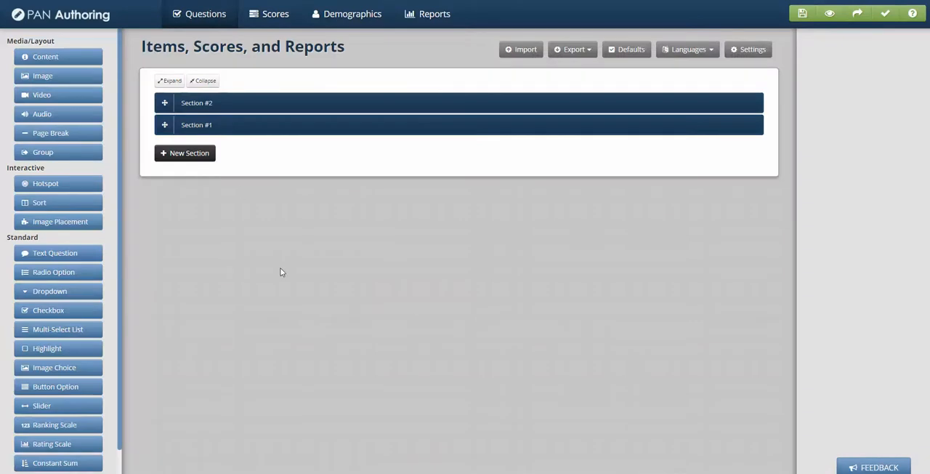
left_click(228, 105)
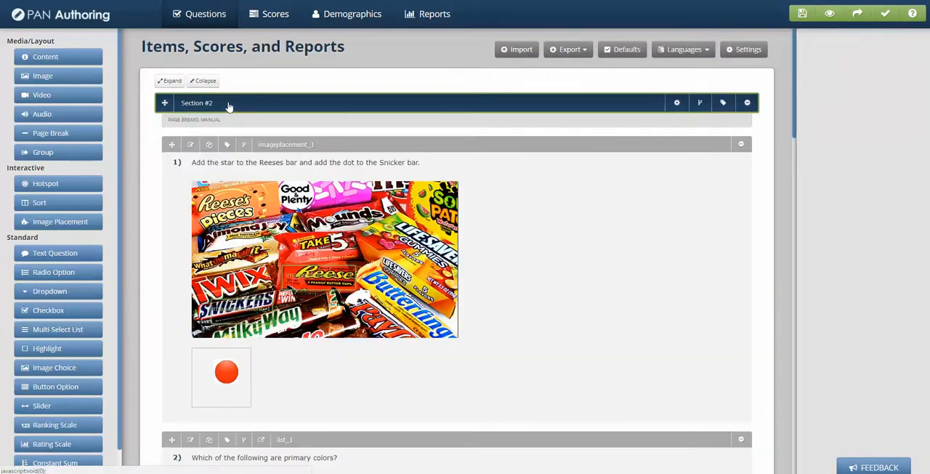
left_click(434, 18)
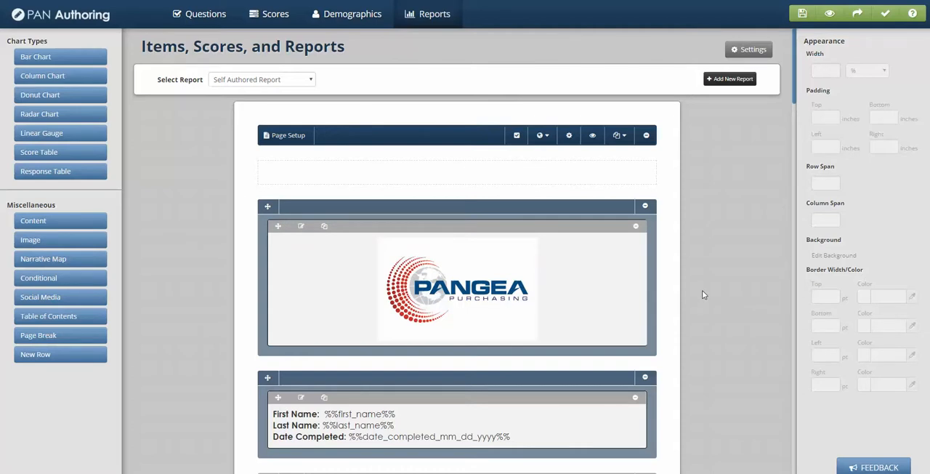
Examine the Self Authored Report's layout, including its page breaks, score tables, charts, certificate and response table
scroll(702, 291, "down", 2)
scroll(703, 291, "up", 1)
scroll(510, 262, "down", 2)
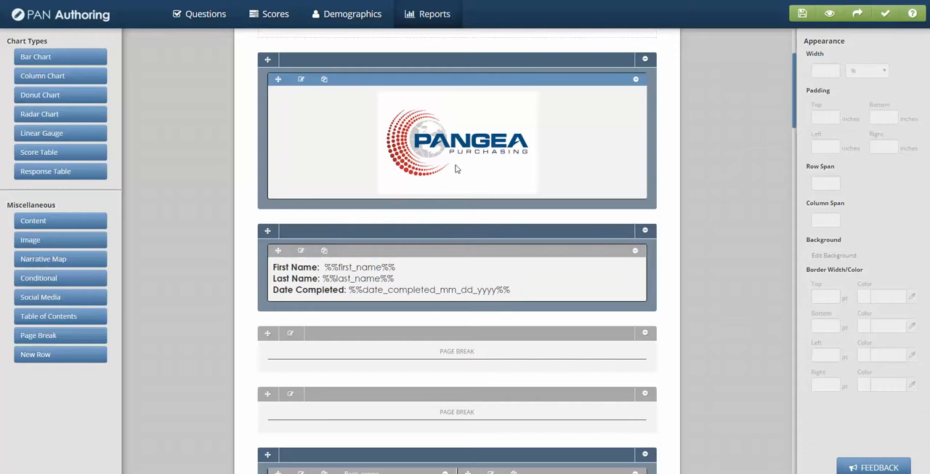
scroll(397, 275, "down", 6)
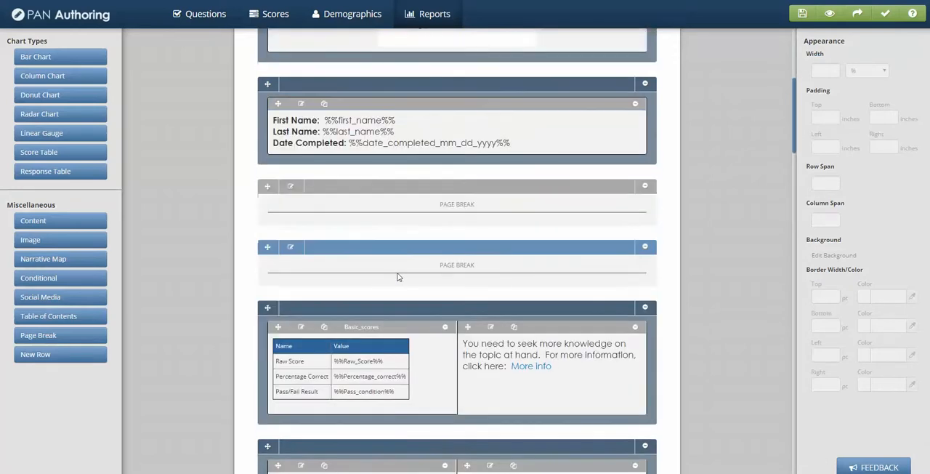
scroll(430, 341, "down", 6)
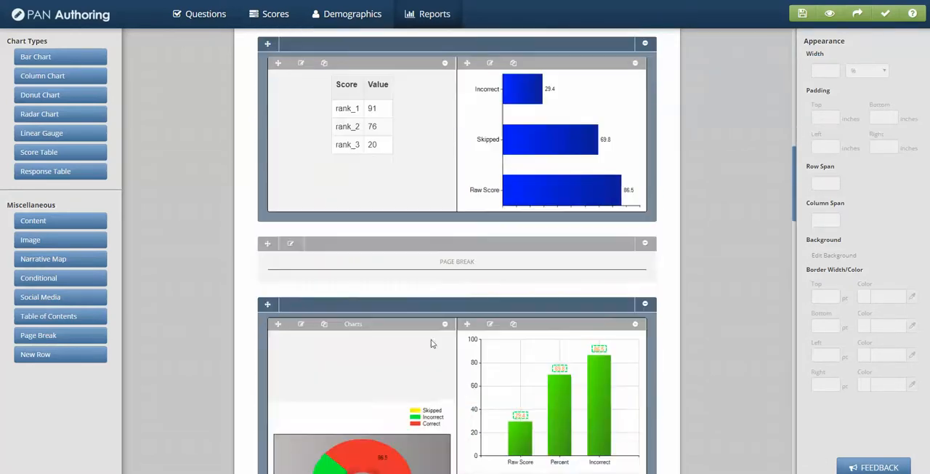
scroll(470, 394, "down", 15)
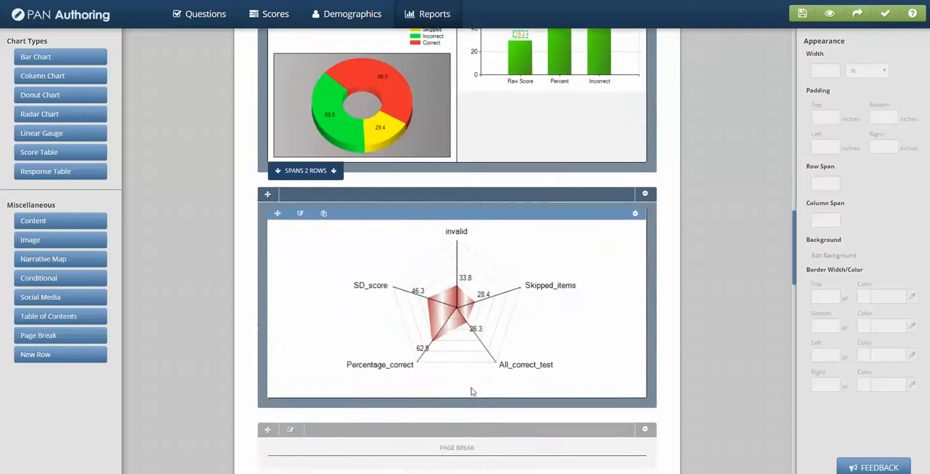
scroll(474, 385, "down", 3)
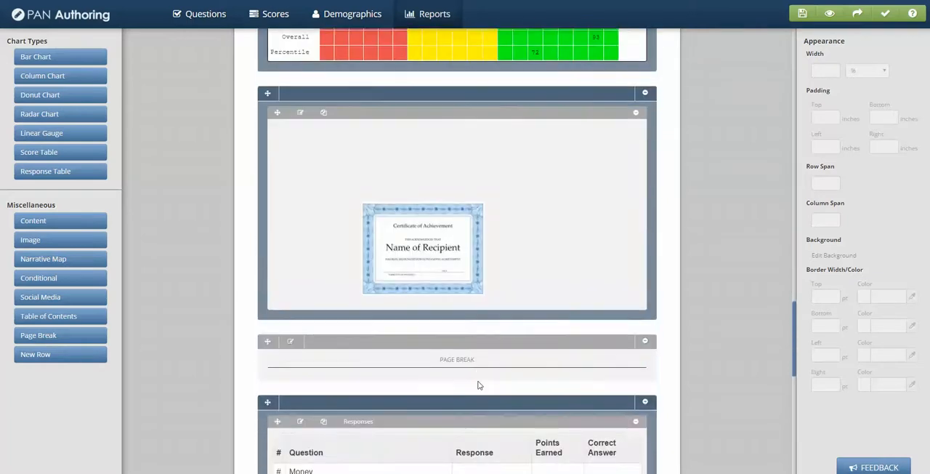
scroll(479, 384, "down", 5)
scroll(476, 367, "up", 18)
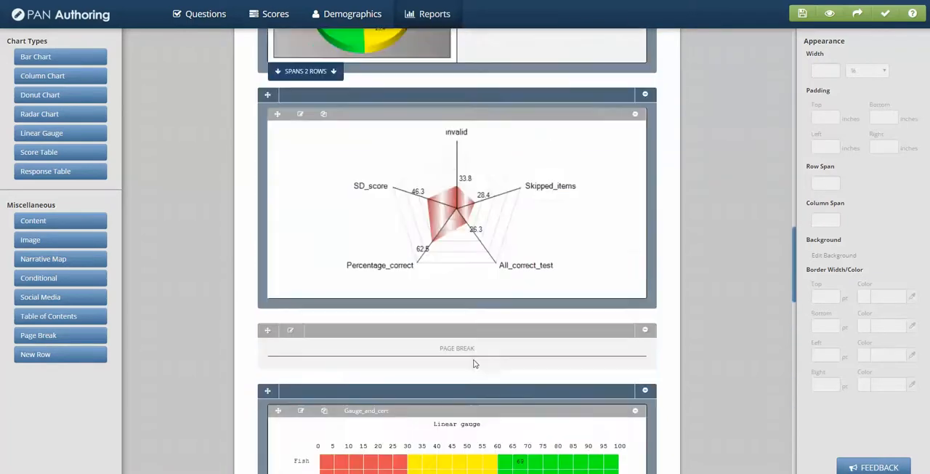
scroll(473, 353, "up", 5)
scroll(466, 346, "up", 4)
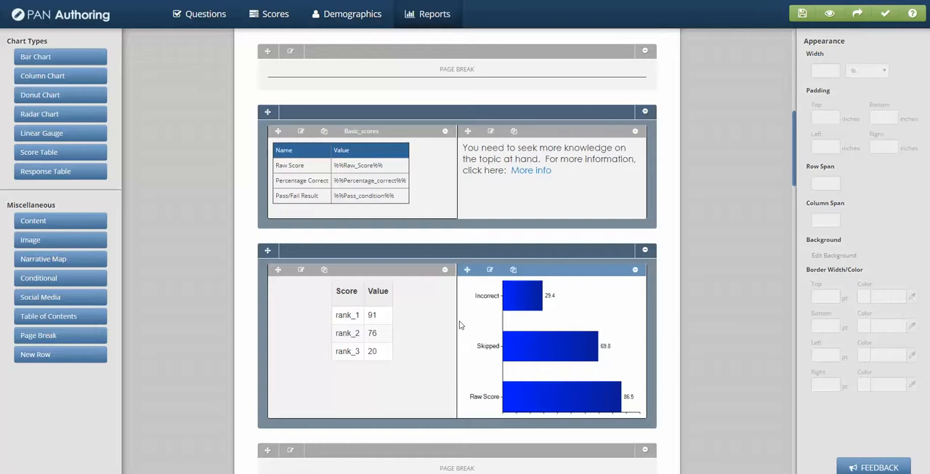
scroll(459, 323, "up", 3)
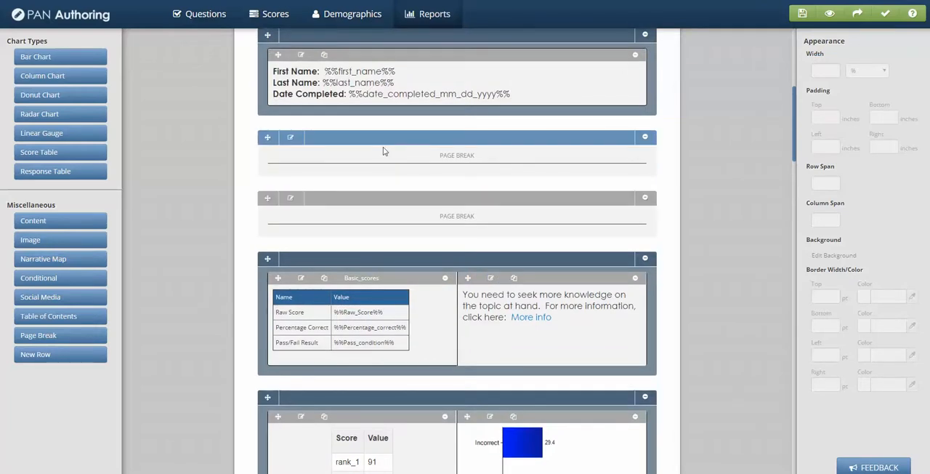
Add a Table of Contents item to the row with the name and completion date, and name it Table_of_contents
mouse_move(48, 317)
left_mouse_down()
mouse_move(129, 317)
mouse_move(386, 233)
mouse_move(426, 206)
mouse_move(458, 225)
mouse_move(458, 131)
mouse_move(470, 150)
mouse_move(477, 123)
mouse_move(467, 64)
left_mouse_up()
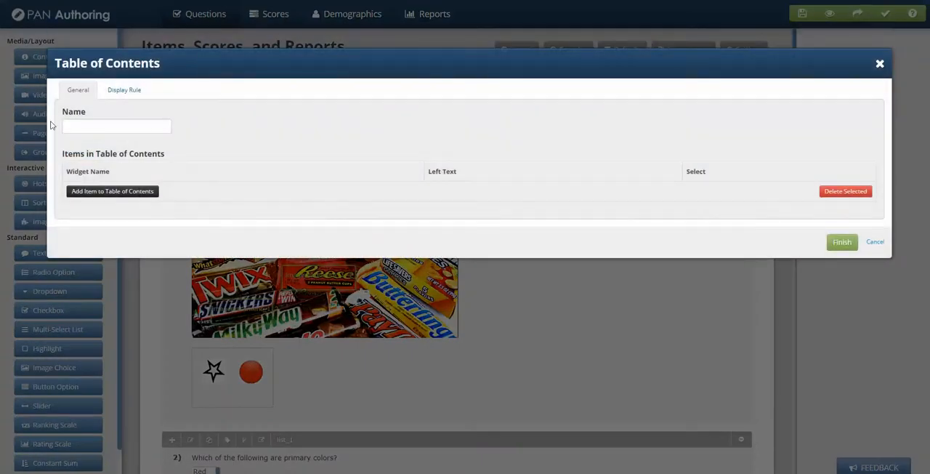
left_click(87, 128)
type("Table_of_contents")
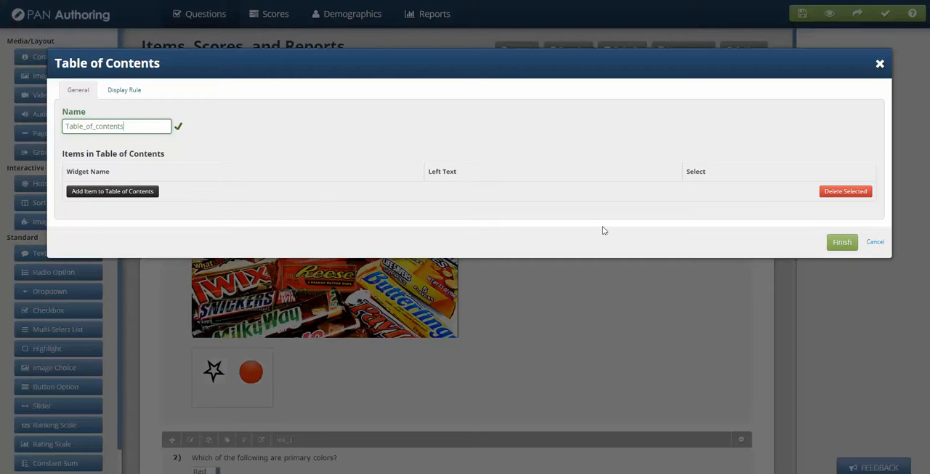
Add the Basic_scores widget to the table of contents with the left text "Scores" and finish the item
left_click(93, 193)
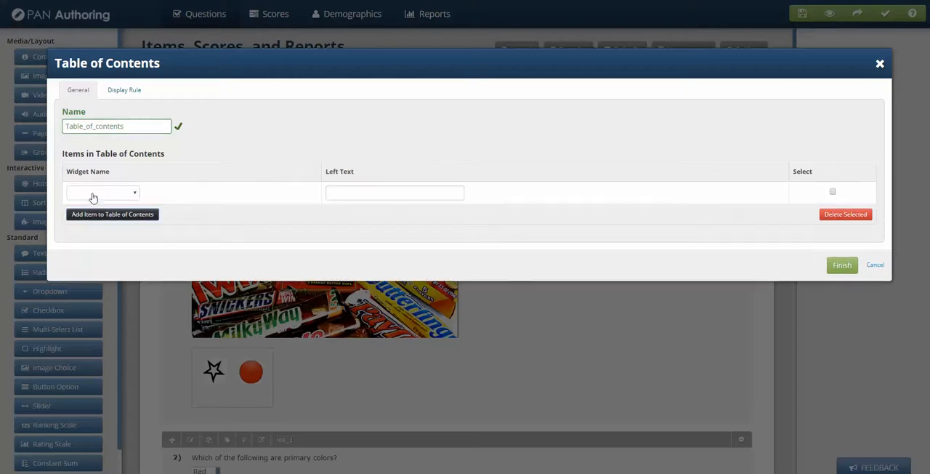
left_click(134, 194)
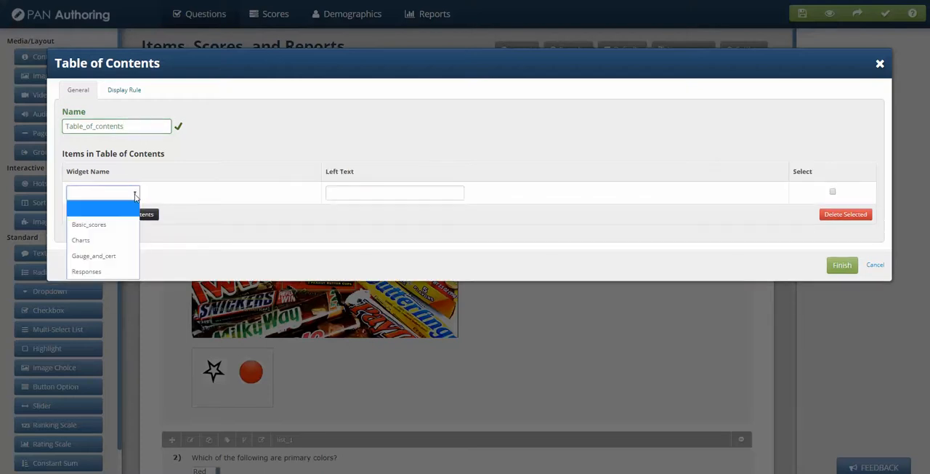
left_click(108, 226)
left_click(371, 191)
type("Scores")
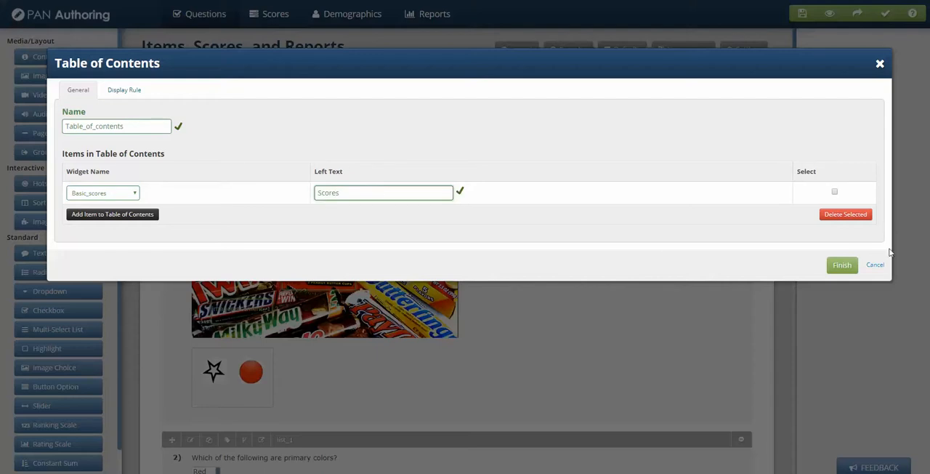
left_click(841, 264)
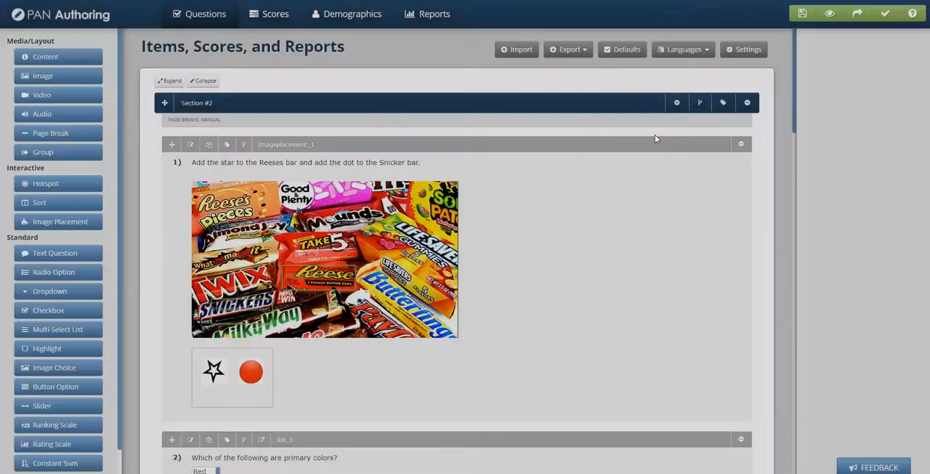
Add a new empty row to the report and move it directly below the logo row
left_click(447, 20)
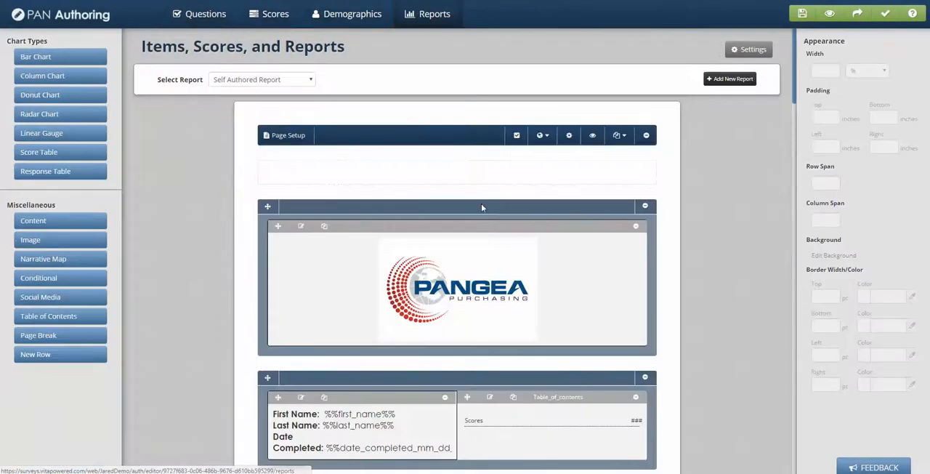
scroll(482, 207, "down", 5)
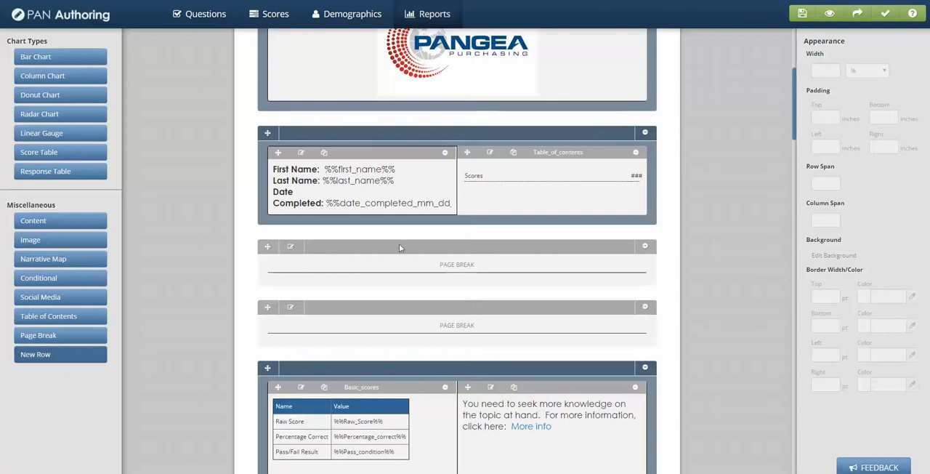
scroll(437, 260, "down", 5)
scroll(437, 260, "down", 15)
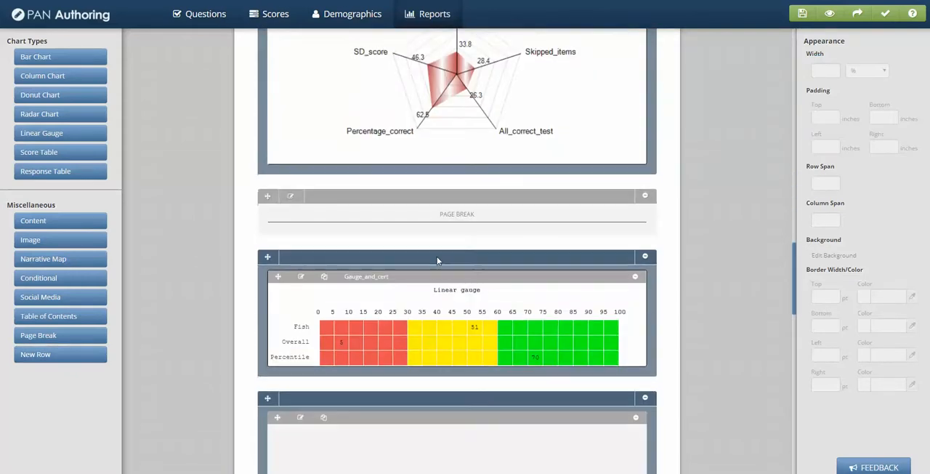
scroll(437, 260, "down", 10)
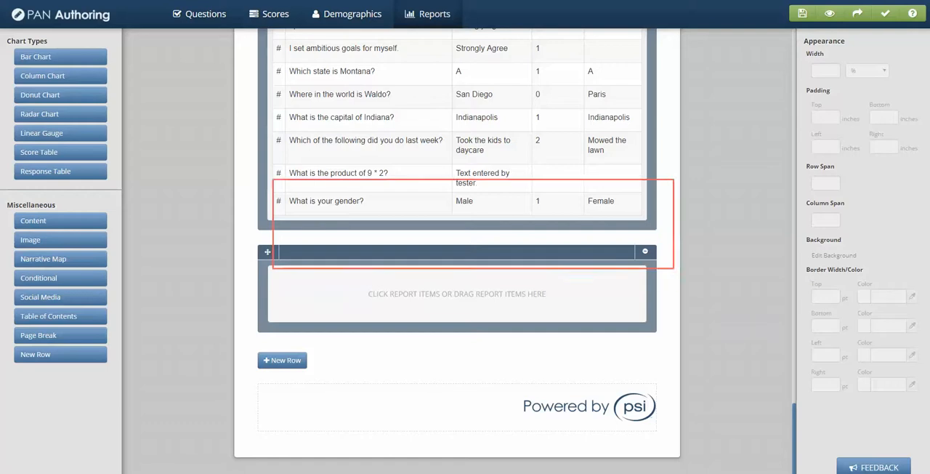
scroll(458, 291, "up", 6)
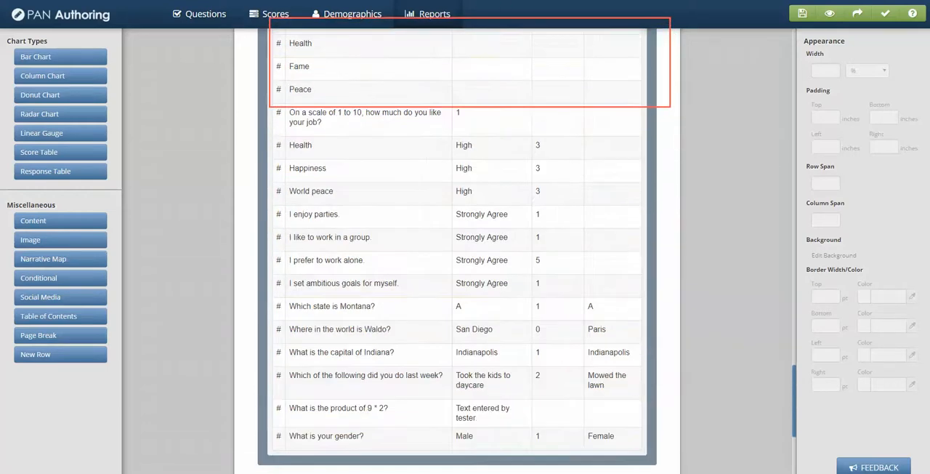
scroll(457, 291, "up", 5)
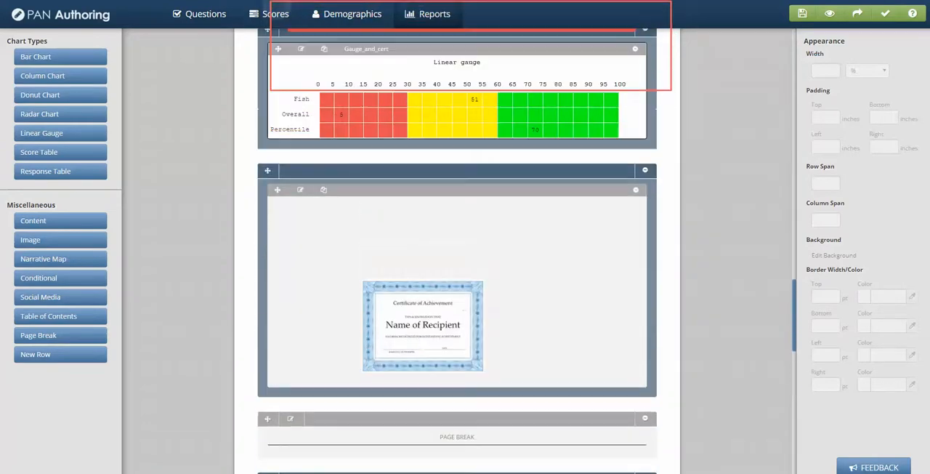
scroll(457, 291, "up", 6)
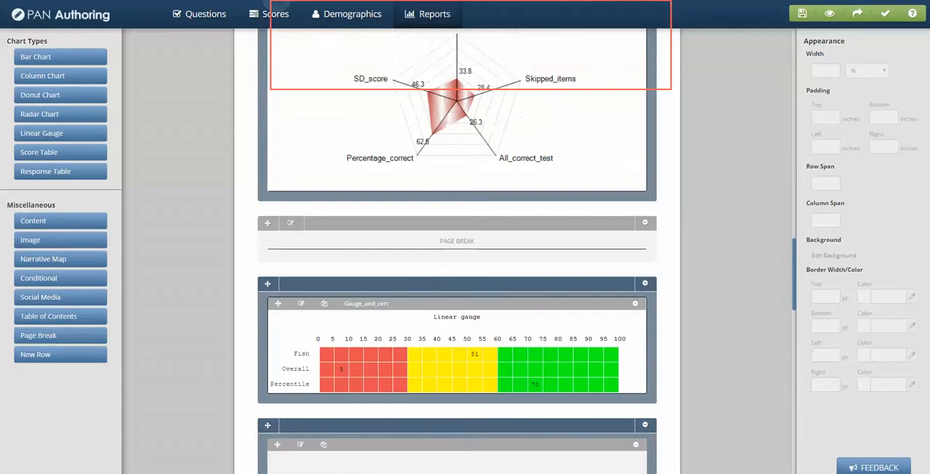
scroll(457, 291, "up", 6)
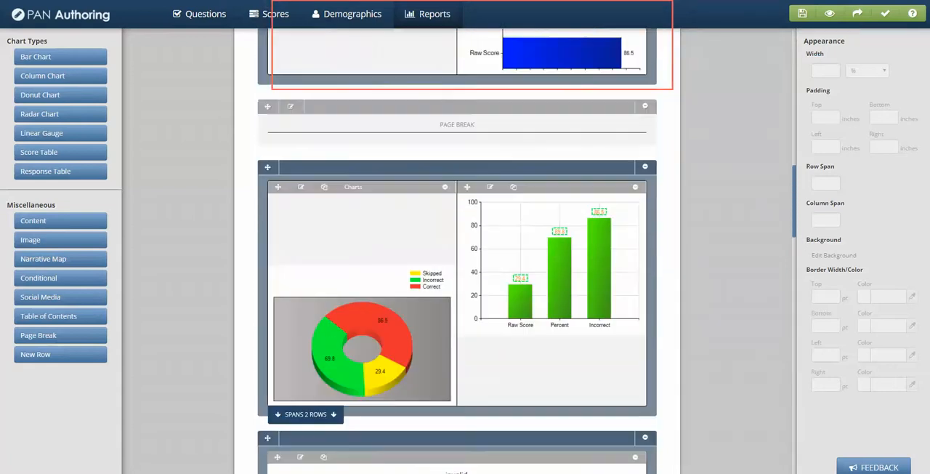
scroll(458, 291, "up", 6)
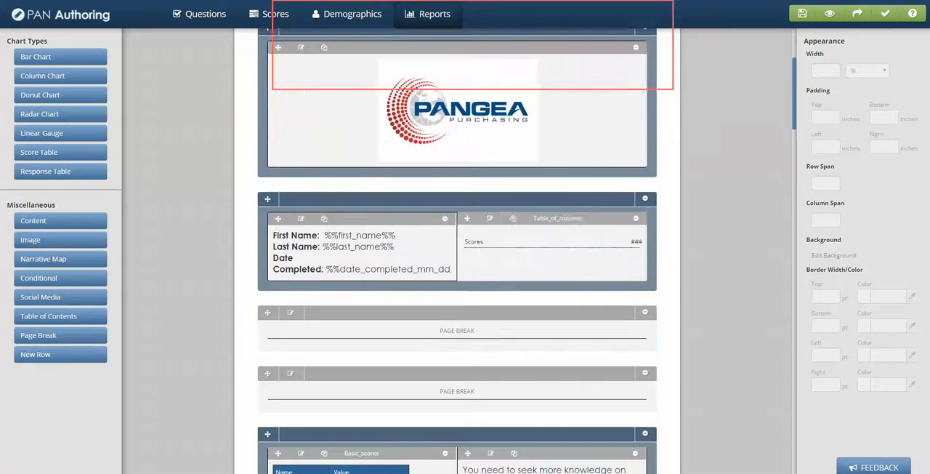
left_click_drag(282, 8, 297, 393)
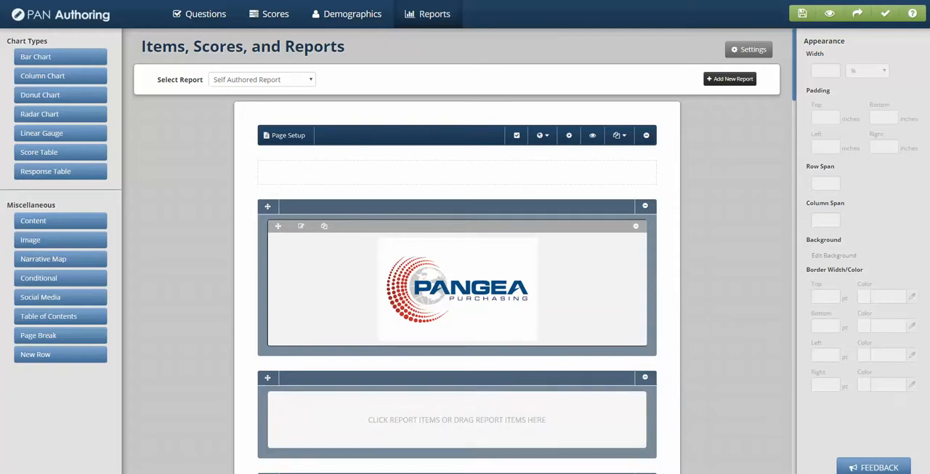
Move the empty row between the two page breaks and place the table of contents in it
scroll(457, 291, "down", 5)
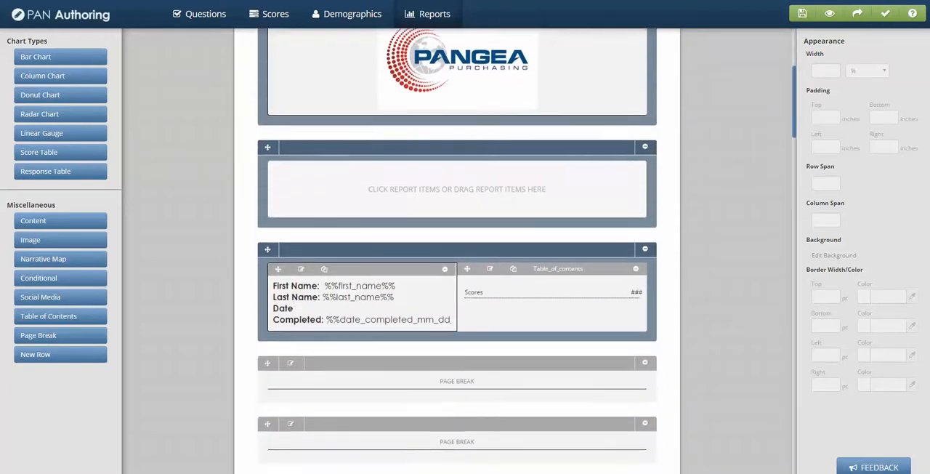
left_click_drag(267, 146, 287, 388)
left_click_drag(468, 166, 436, 363)
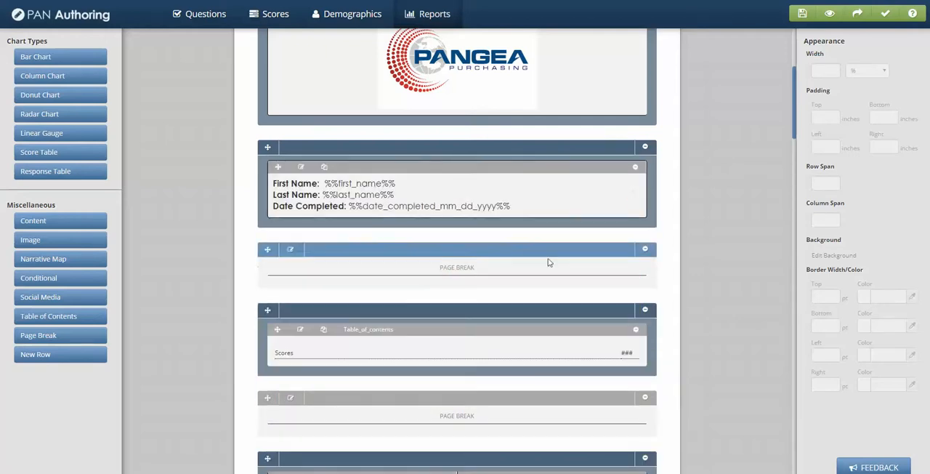
Check which named widgets are available for the Basic_scores entry in the Table_of_contents settings
scroll(546, 270, "down", 3)
scroll(349, 142, "up", 4)
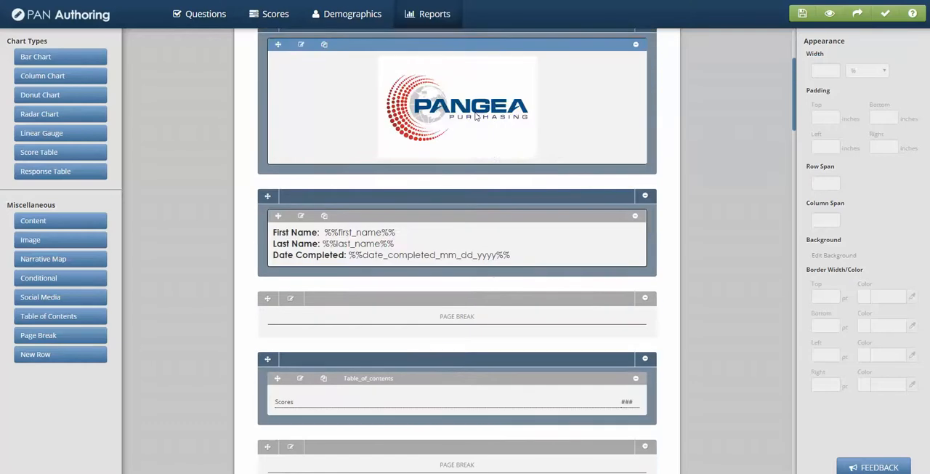
scroll(436, 244, "down", 3)
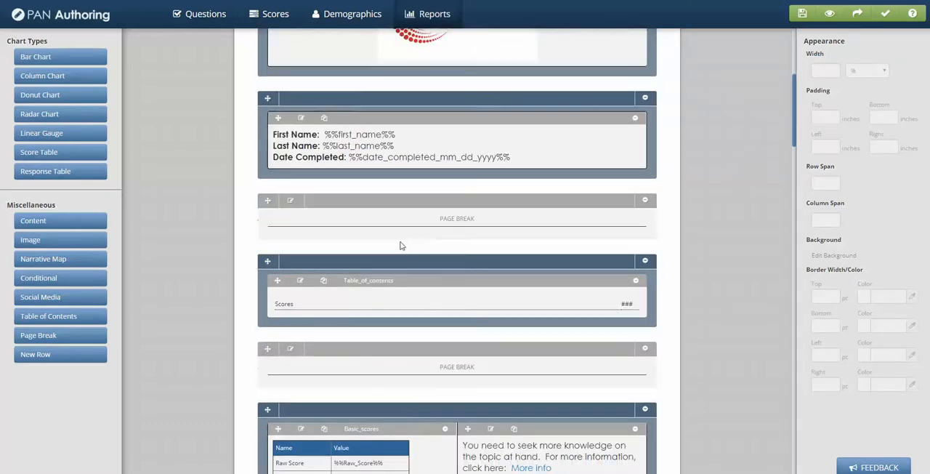
scroll(403, 307, "down", 3)
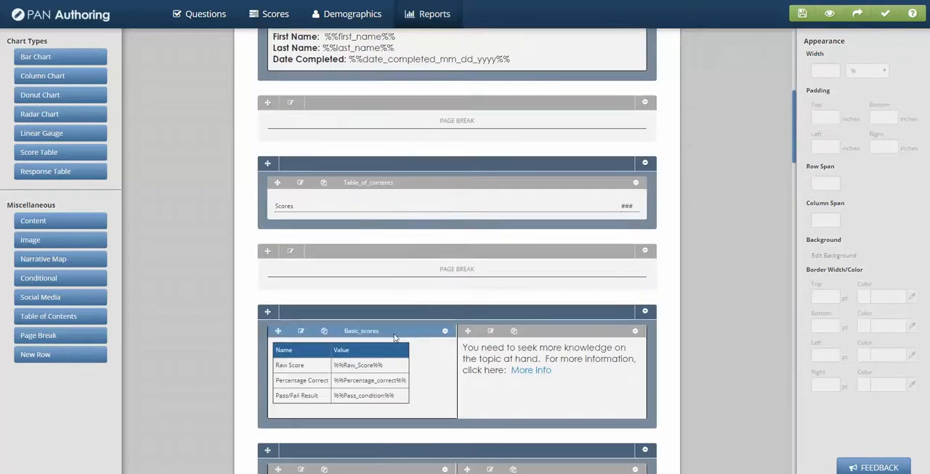
left_click(301, 183)
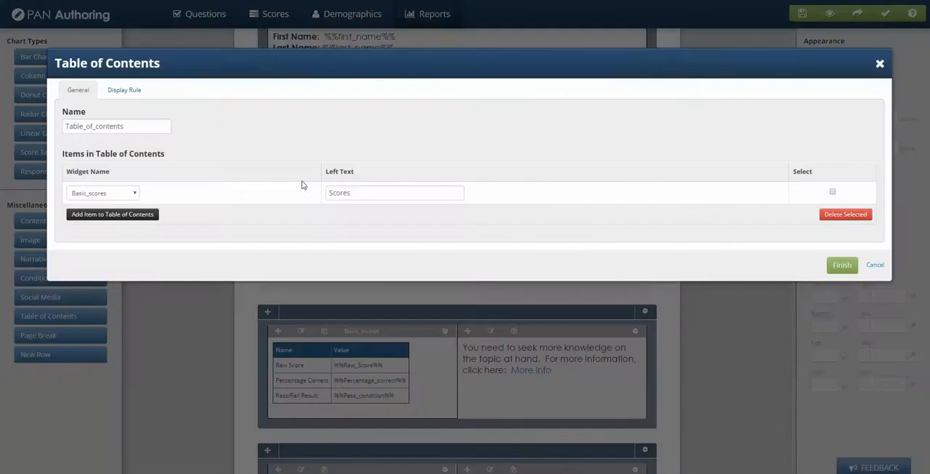
left_click(132, 195)
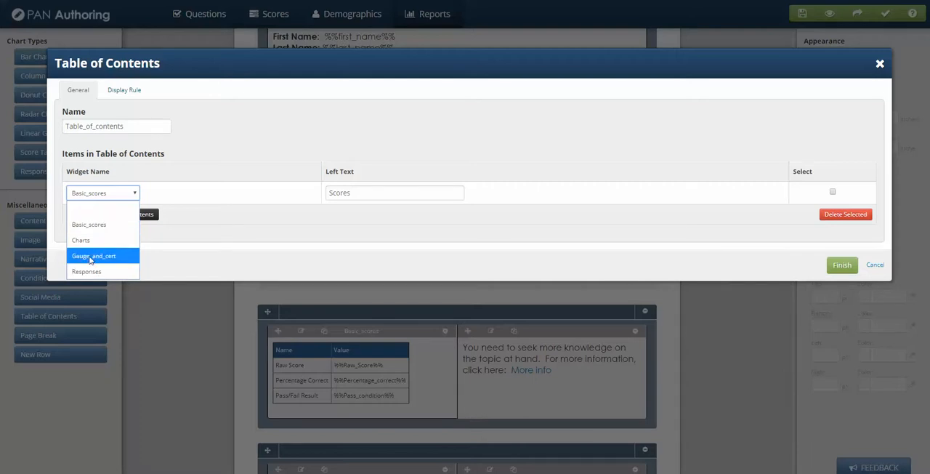
left_click(251, 160)
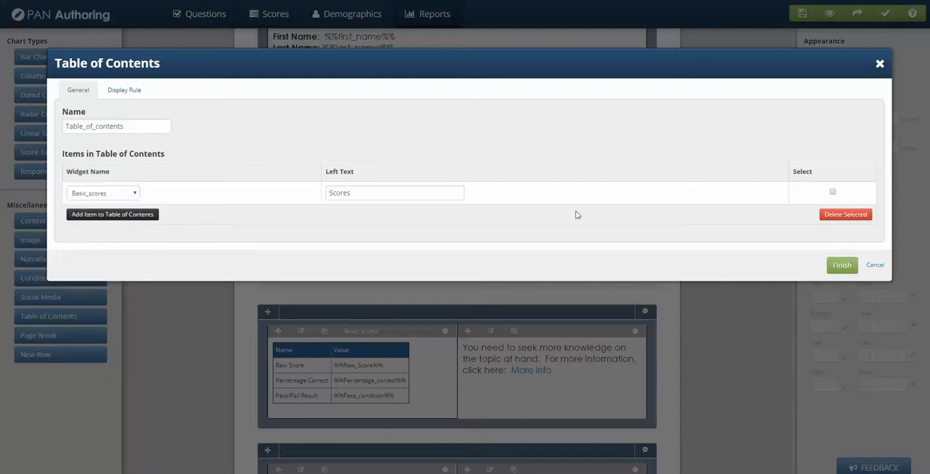
left_click(841, 266)
Check the names set in the Basic_scores content widget and in the bar chart of the row below it
scroll(562, 297, "down", 4)
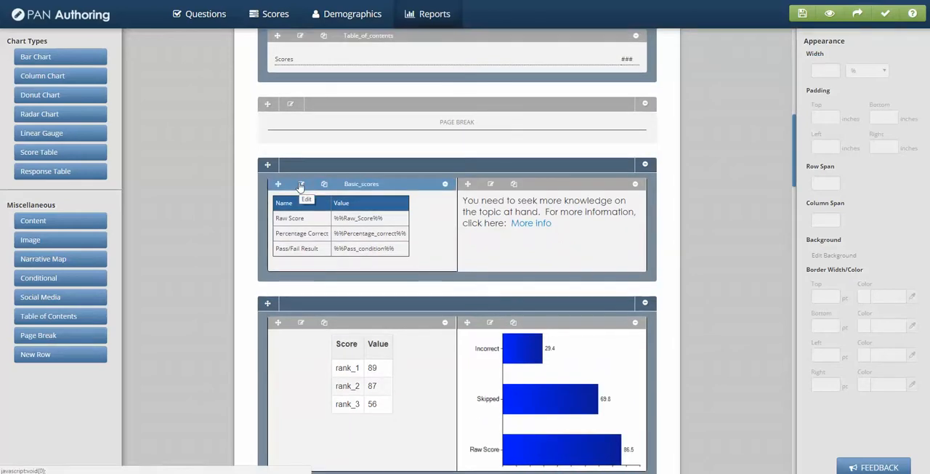
left_click(300, 186)
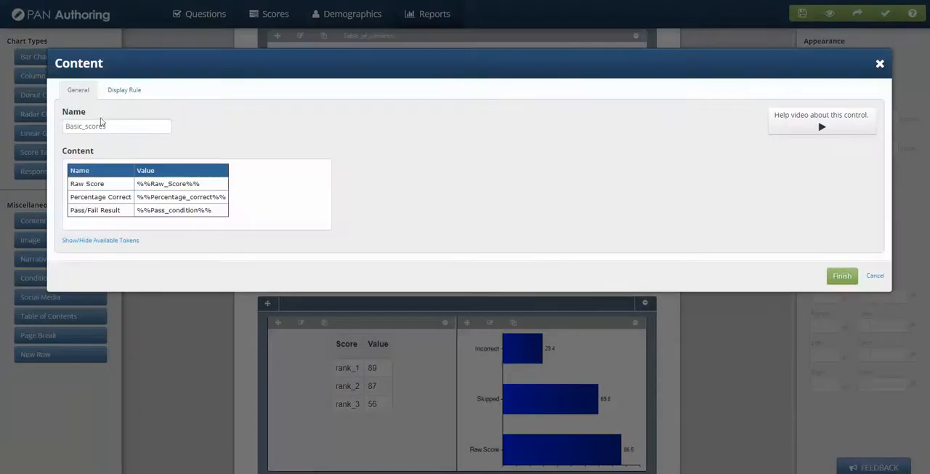
double_click(108, 127)
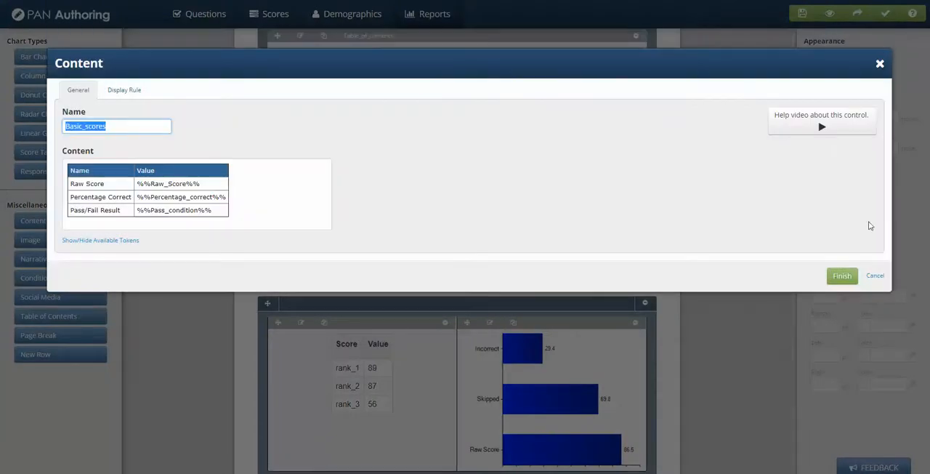
left_click(875, 276)
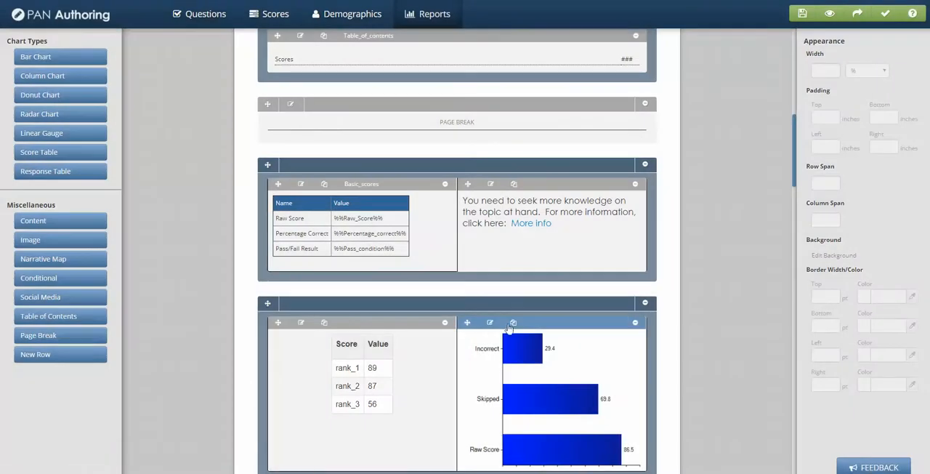
left_click(490, 322)
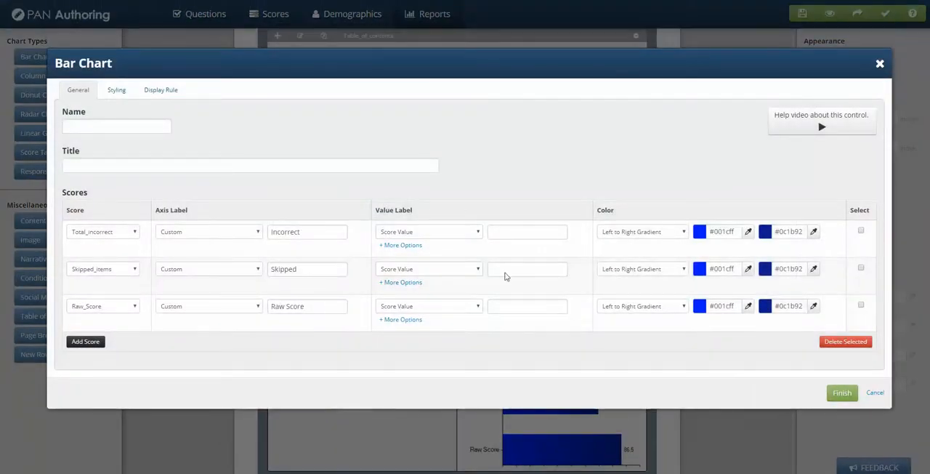
left_click(875, 393)
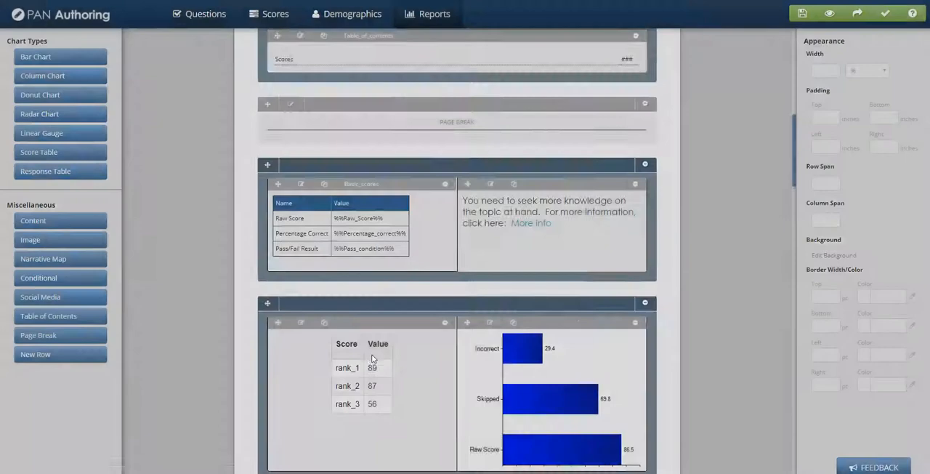
Check the names set in the Basic_scores widget again and in the donut chart after the next page break
scroll(374, 359, "down", 1)
scroll(303, 205, "up", 1)
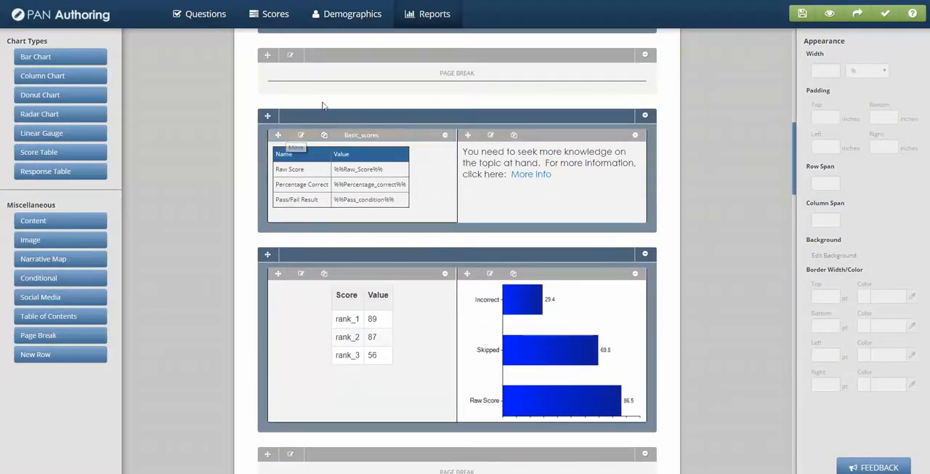
left_click(301, 136)
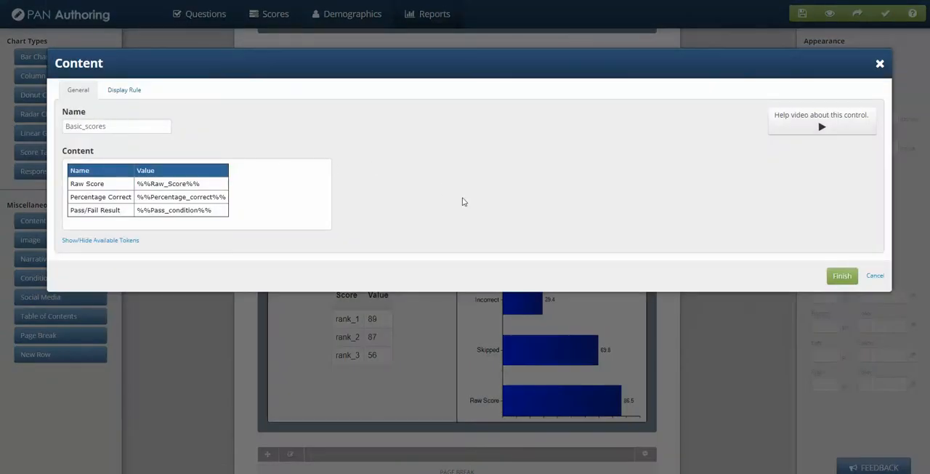
left_click(875, 275)
scroll(388, 357, "down", 8)
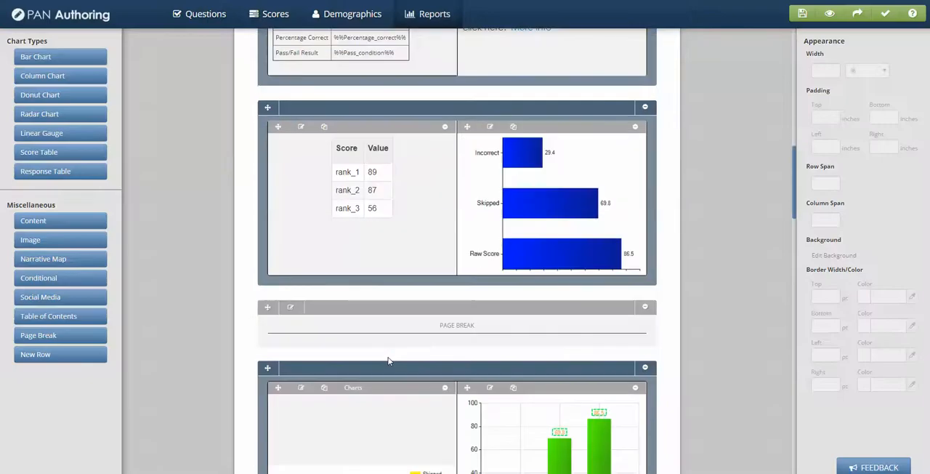
scroll(388, 355, "down", 1)
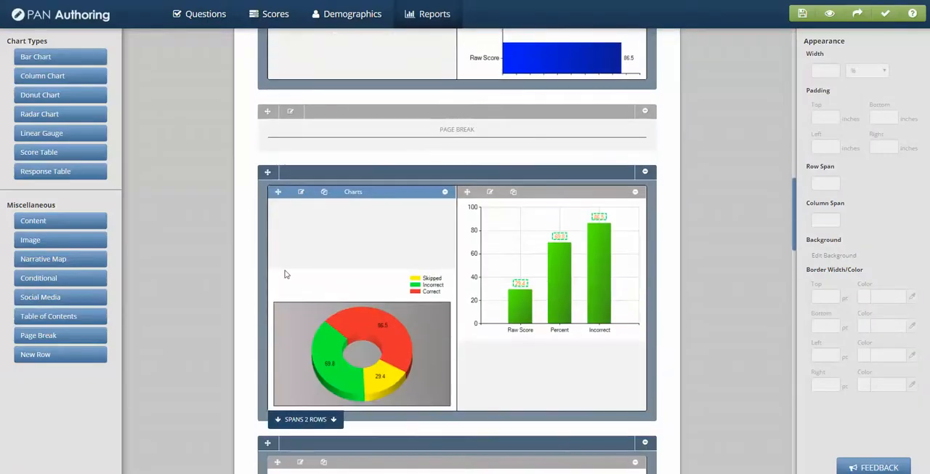
left_click(300, 193)
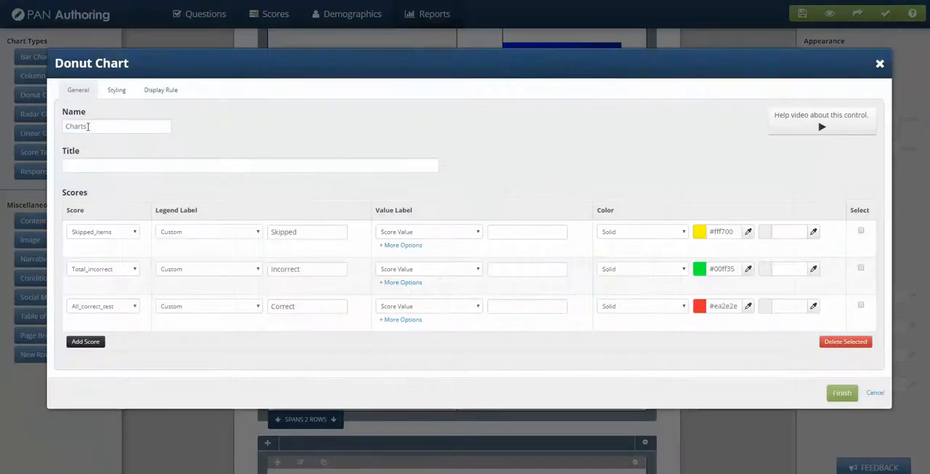
left_click(875, 392)
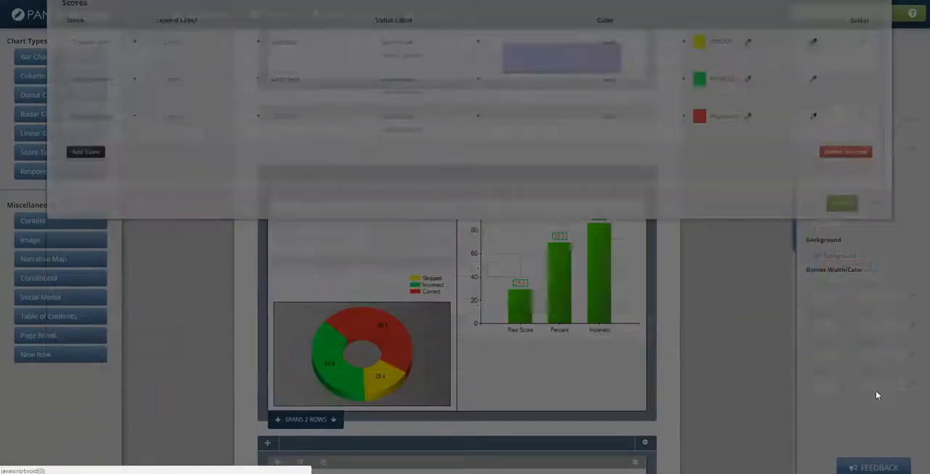
Reopen the Table_of_contents settings and add the Charts widget as a second item
scroll(167, 291, "up", 4)
scroll(166, 266, "up", 8)
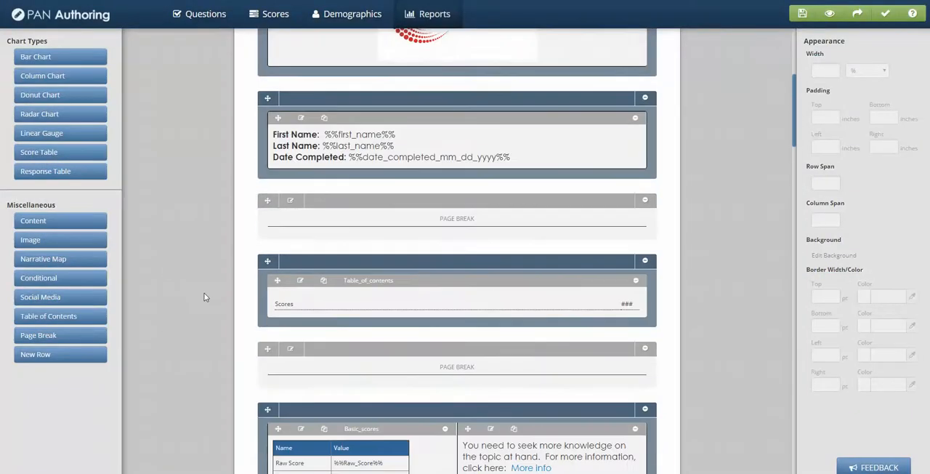
left_click(302, 281)
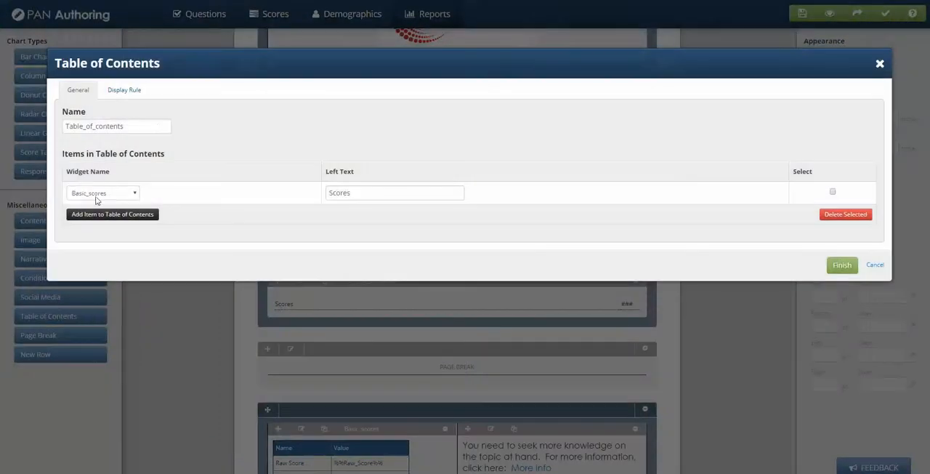
left_click(76, 195)
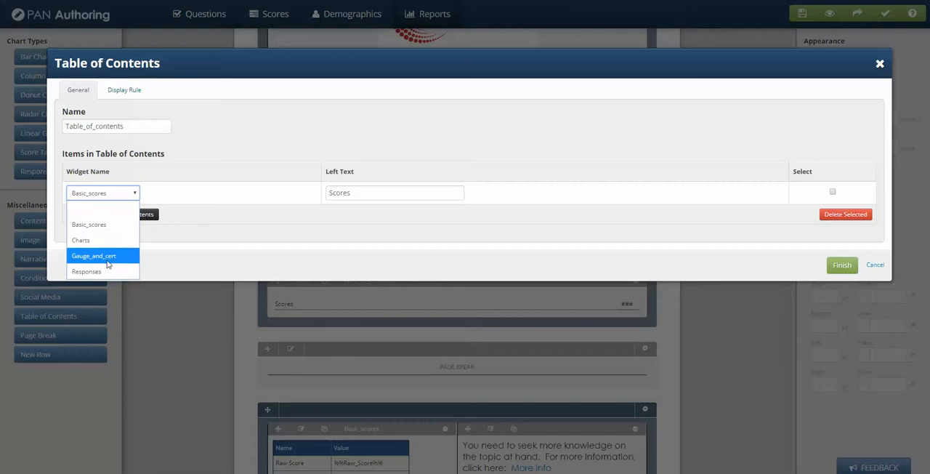
left_click(240, 158)
left_click(144, 217)
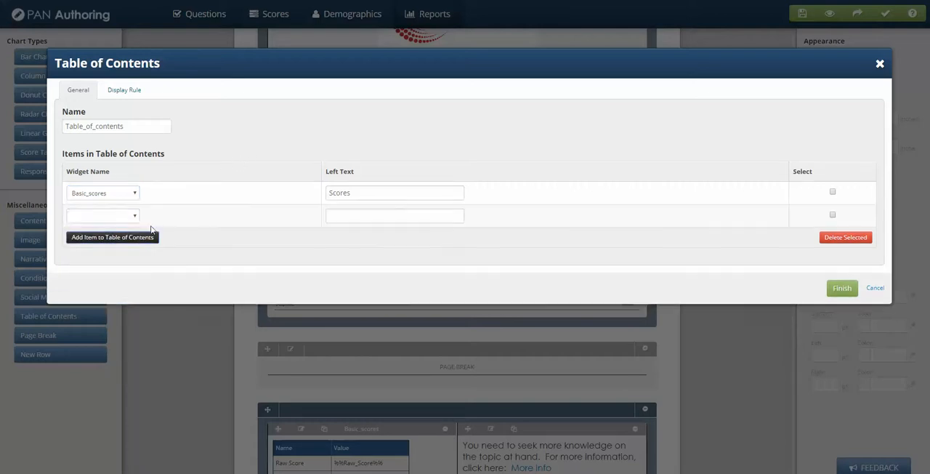
left_click(133, 216)
left_click(99, 268)
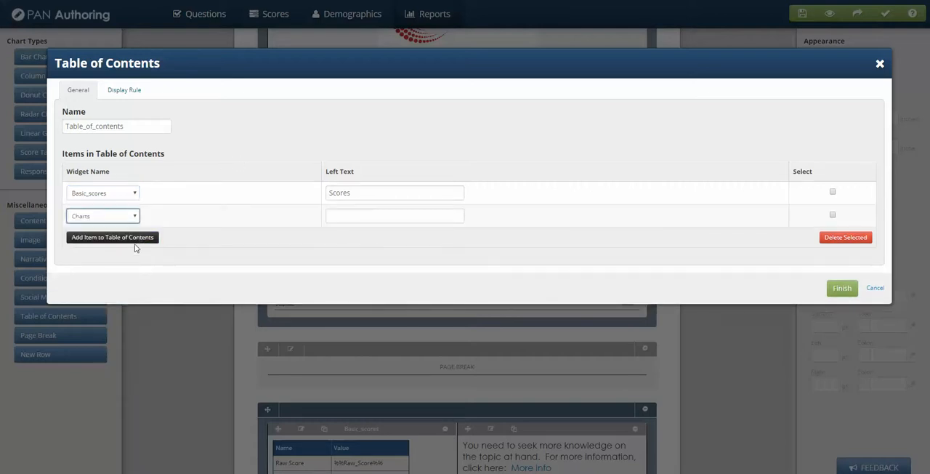
Add the Gauge_and_cert and Responses widgets as the third and fourth items of the table of contents
left_click(134, 239)
left_click(104, 243)
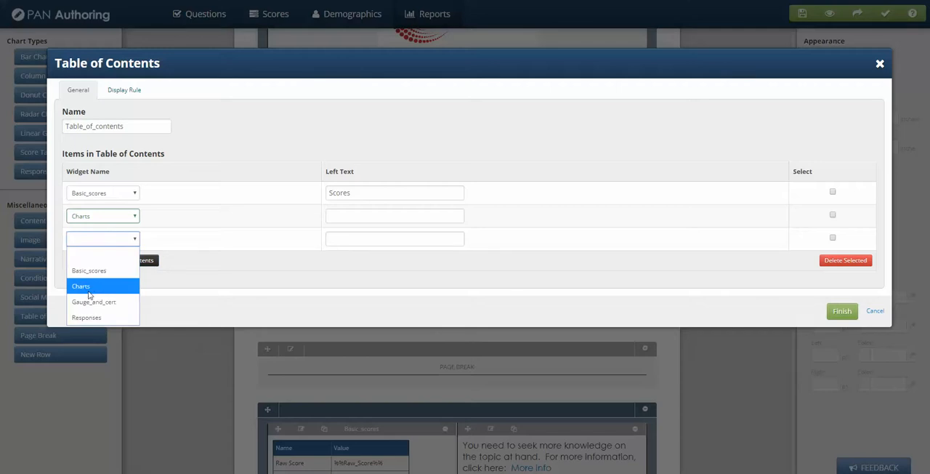
left_click(87, 301)
left_click(125, 261)
left_click(125, 263)
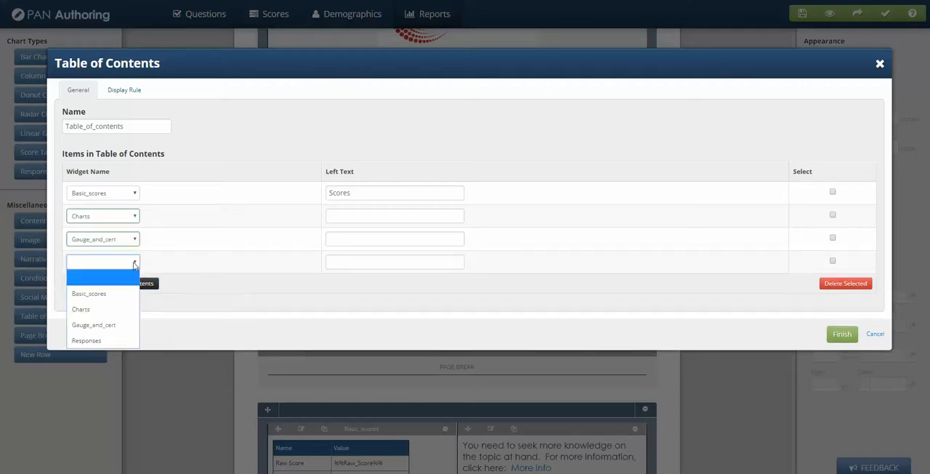
left_click(94, 341)
Set the left text of the Charts item to "Charts" and of the Gauge_and_cert item to "Gauges and information"
left_click(370, 215)
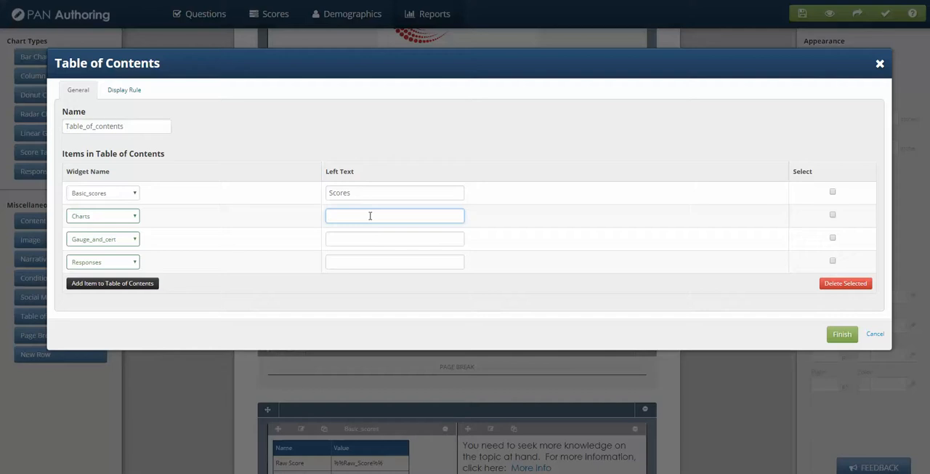
type("Charts")
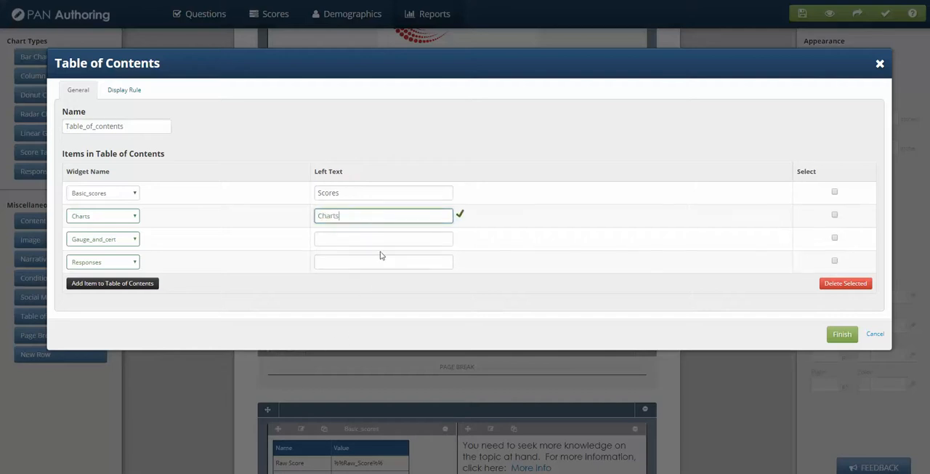
type("Gauges and information")
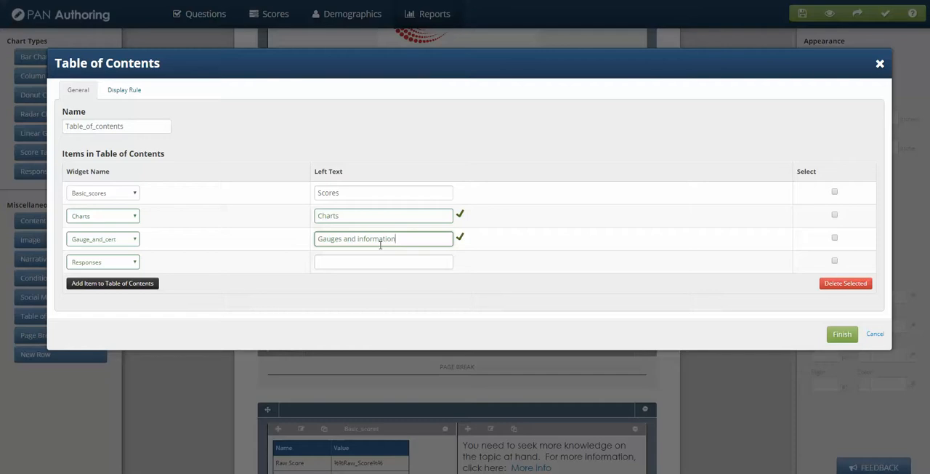
Set the left text of the Responses item to "Responses" and finish editing the table of contents
left_click(356, 258)
type("resp")
key("BackSpace")
key("BackSpace")
key("BackSpace")
type("Responses")
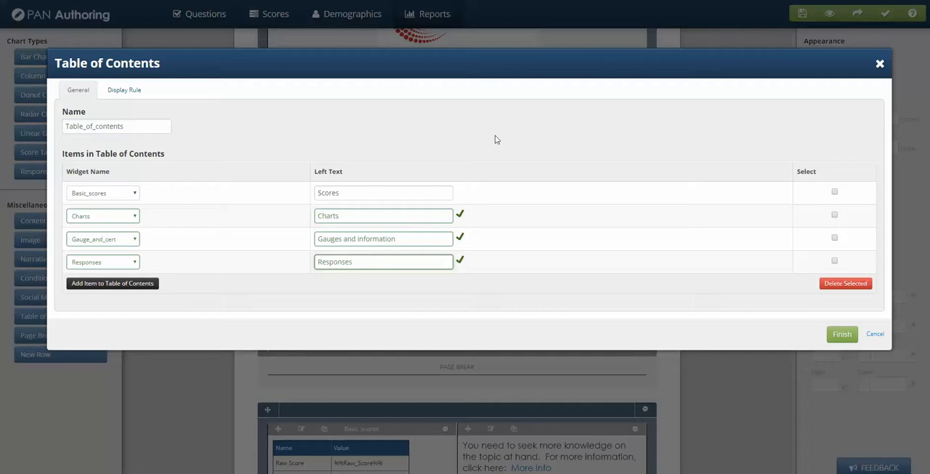
left_click(842, 335)
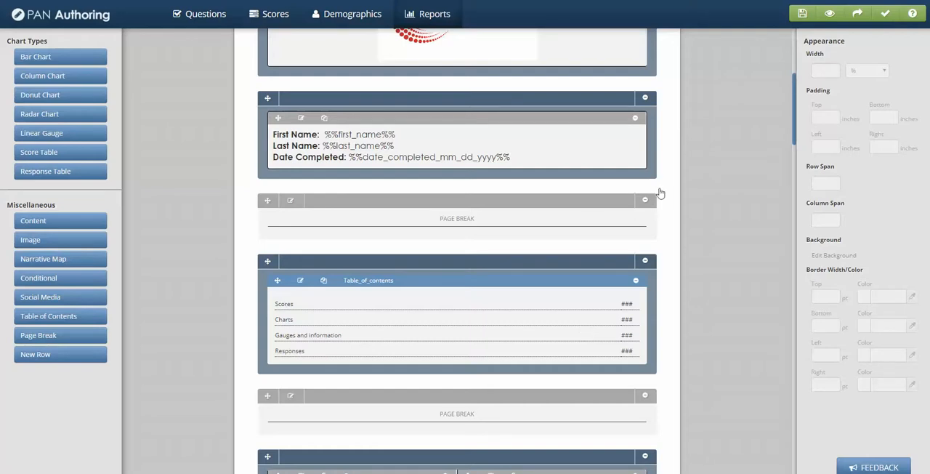
Preview the report as a PDF and examine the page numbers on its table of contents page
scroll(669, 254, "down", 1)
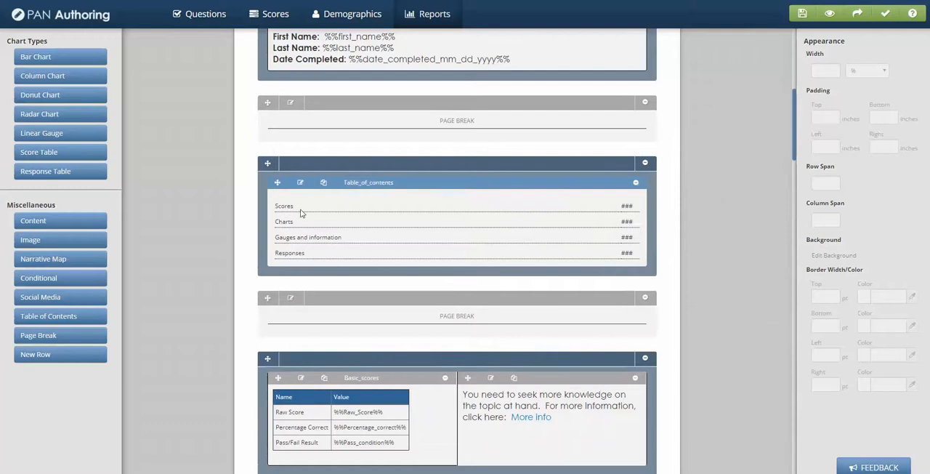
scroll(385, 222, "down", 1)
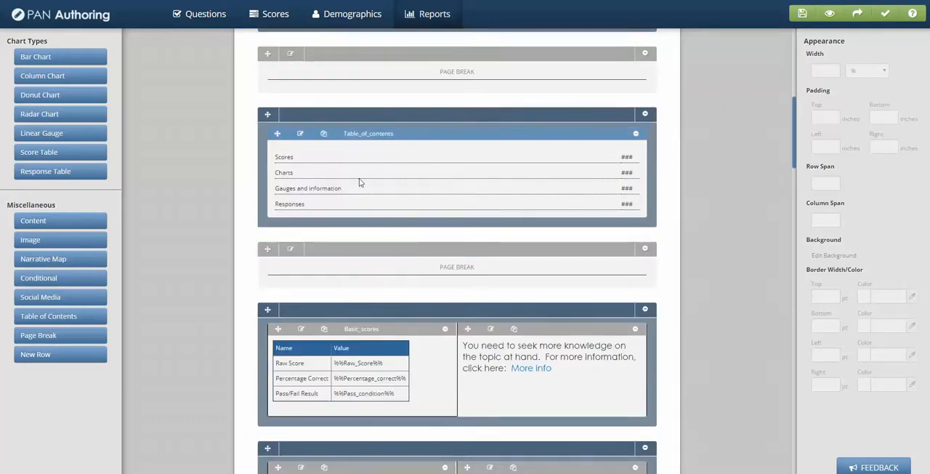
scroll(663, 247, "up", 5)
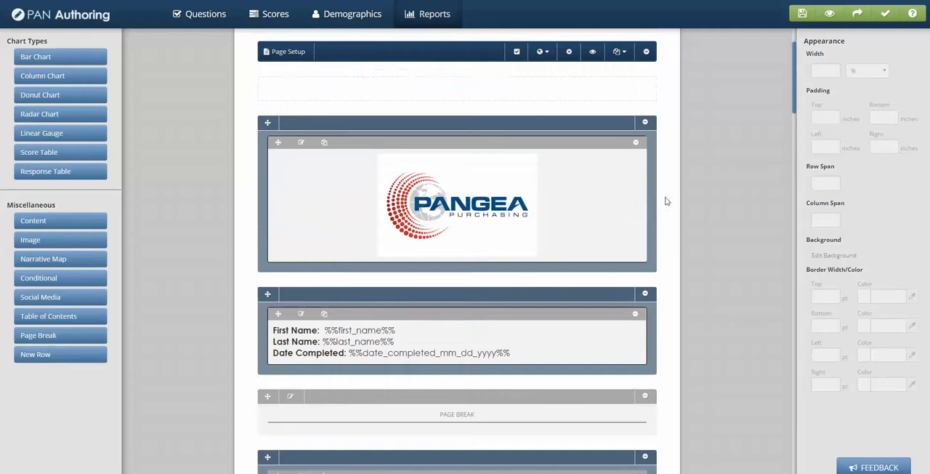
left_click(594, 54)
left_click(469, 127)
left_click(544, 434)
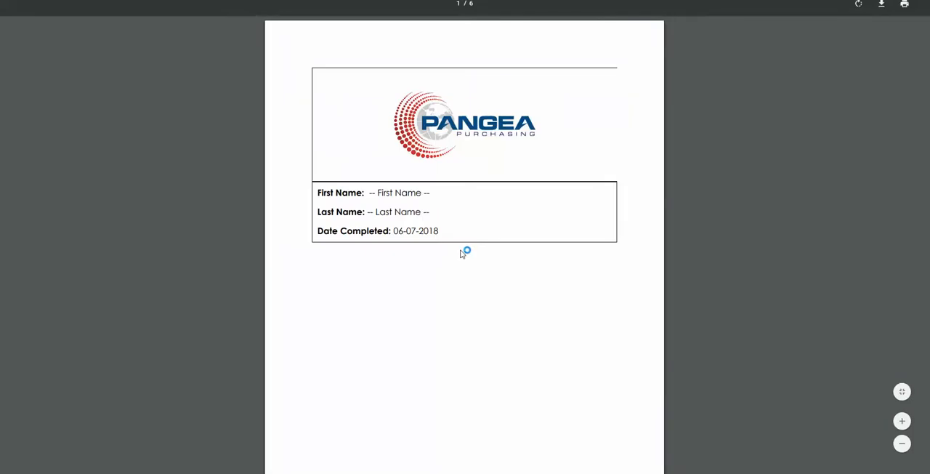
scroll(460, 253, "down", 6)
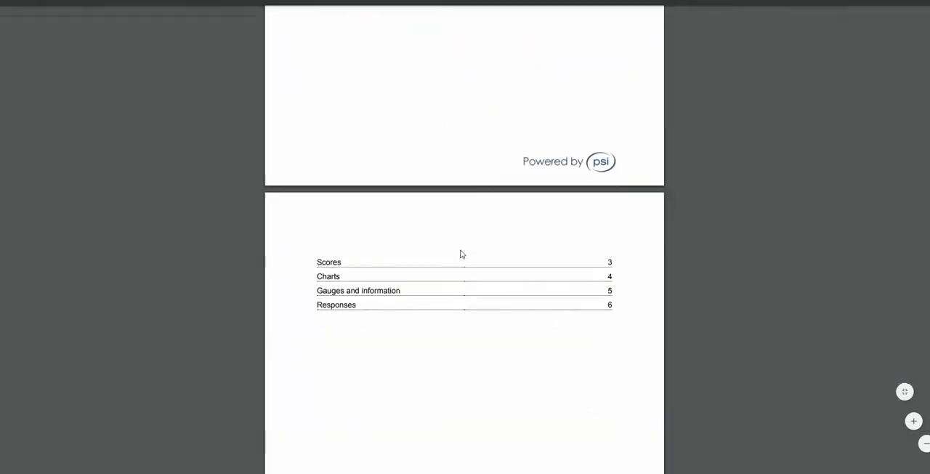